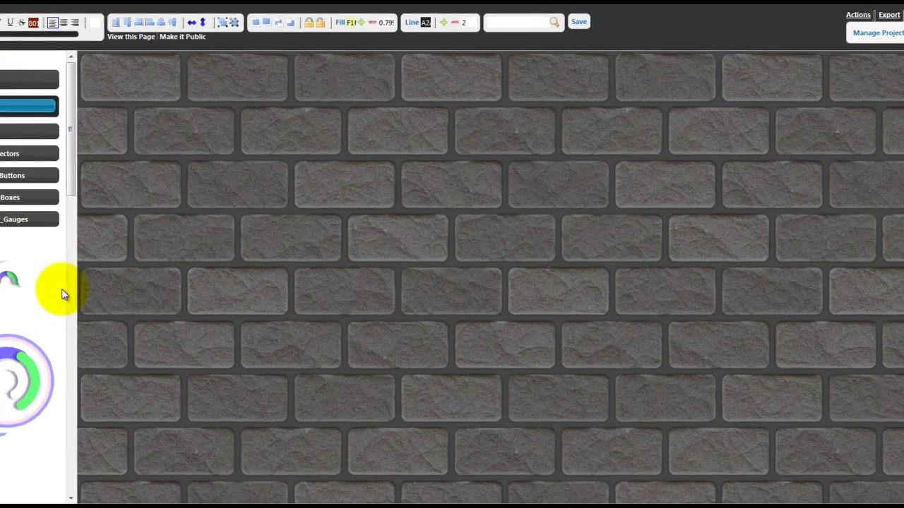
# Place a new box from the Boxes widgets onto the brick canvas.
pyautogui.scroll(-2, 65, 294)
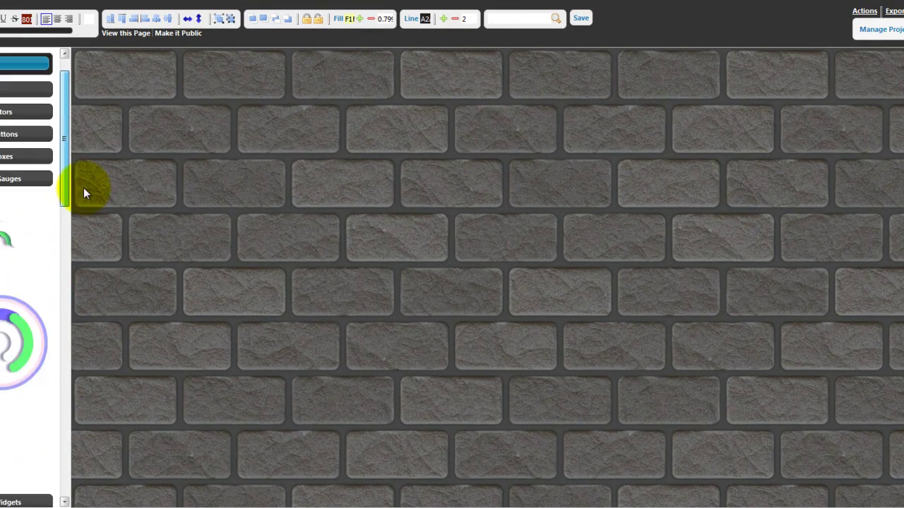
pyautogui.scroll(2, 56, 97)
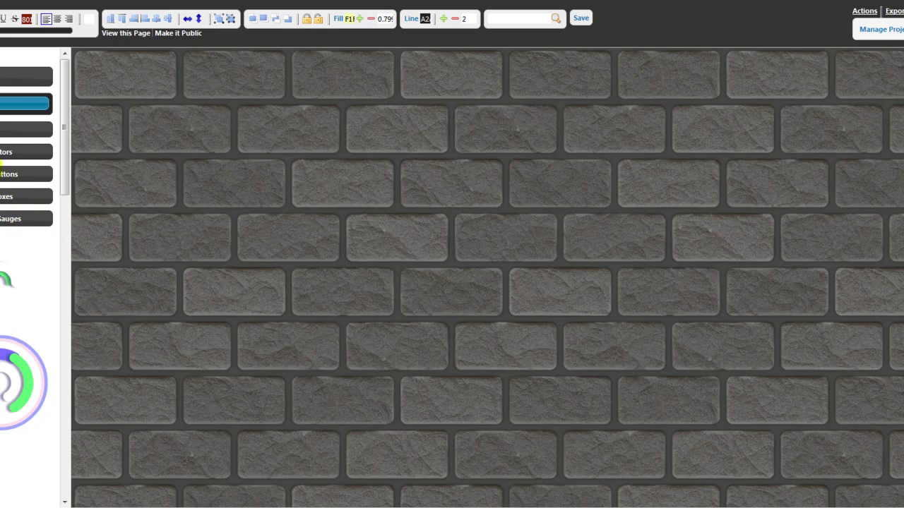
pyautogui.click(6, 196)
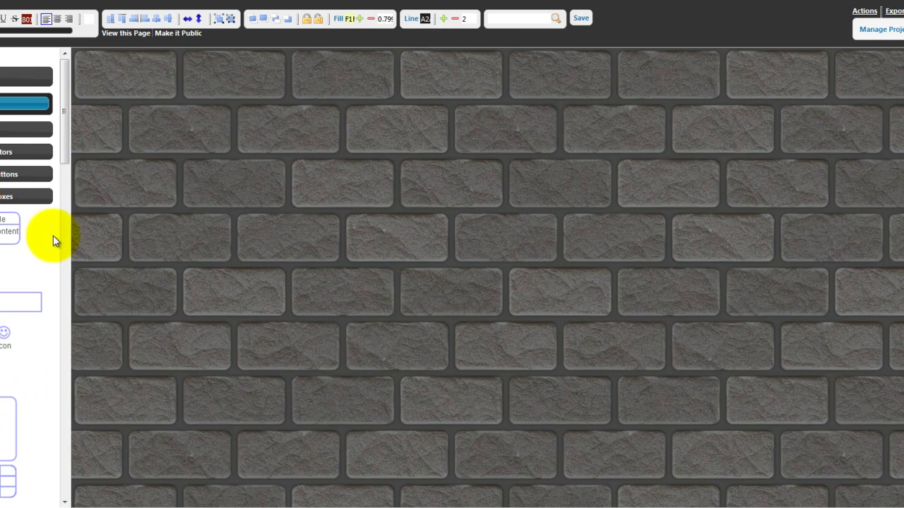
pyautogui.moveTo(9, 424); pyautogui.dragTo(196, 171)
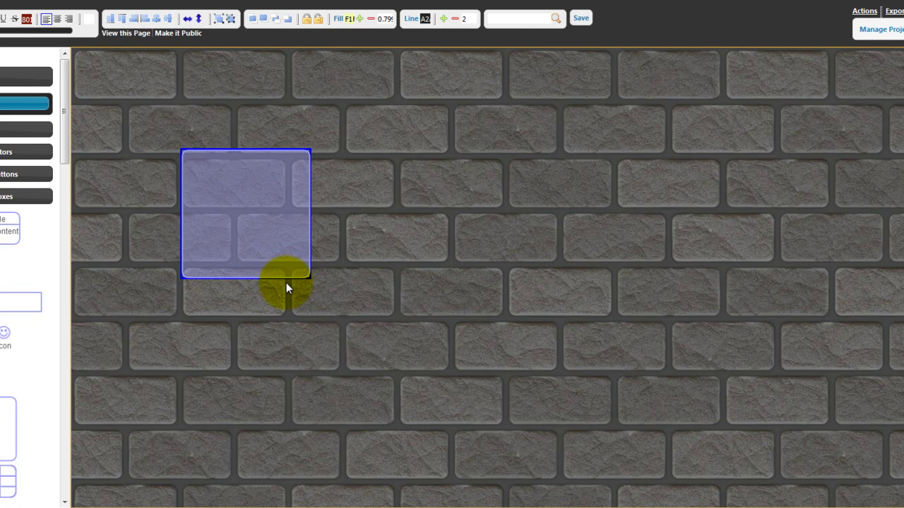
# Bind the box to Twitter - All metrics for account infocaptor and centre its text.
pyautogui.rightClick(236, 191)
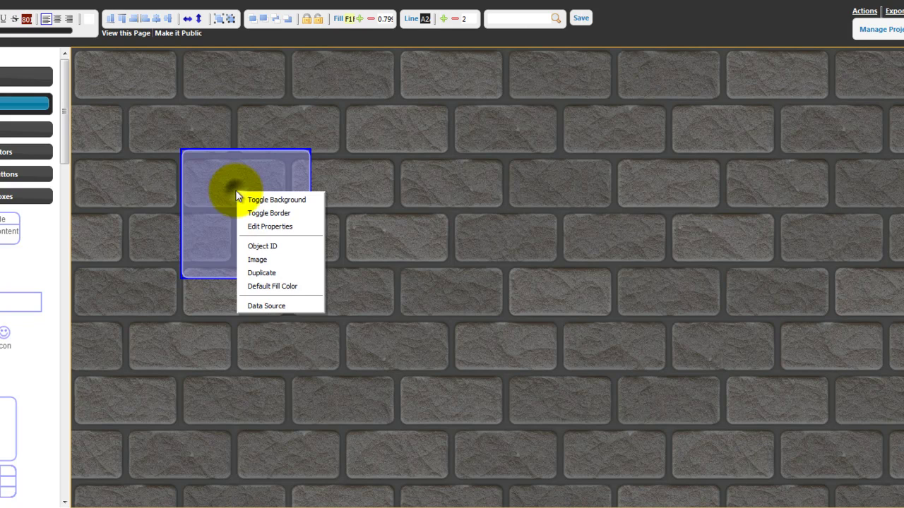
pyautogui.click(267, 306)
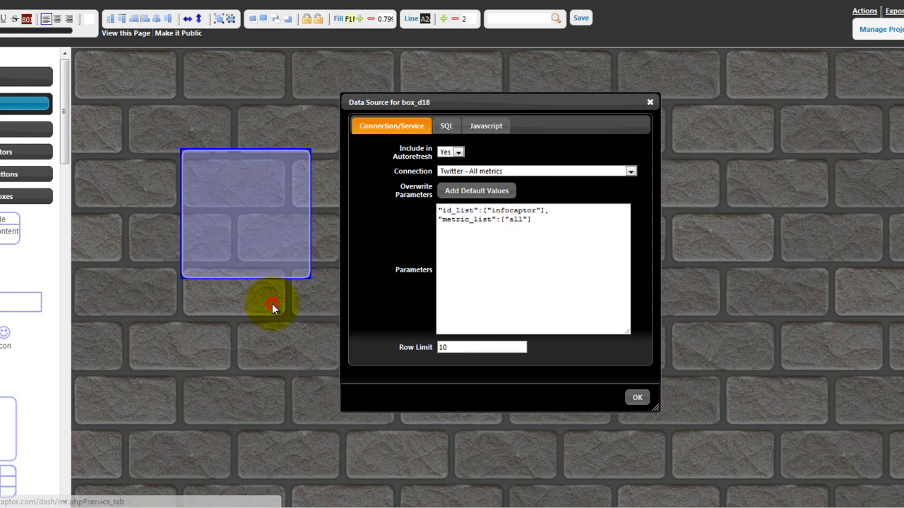
pyautogui.click(552, 173)
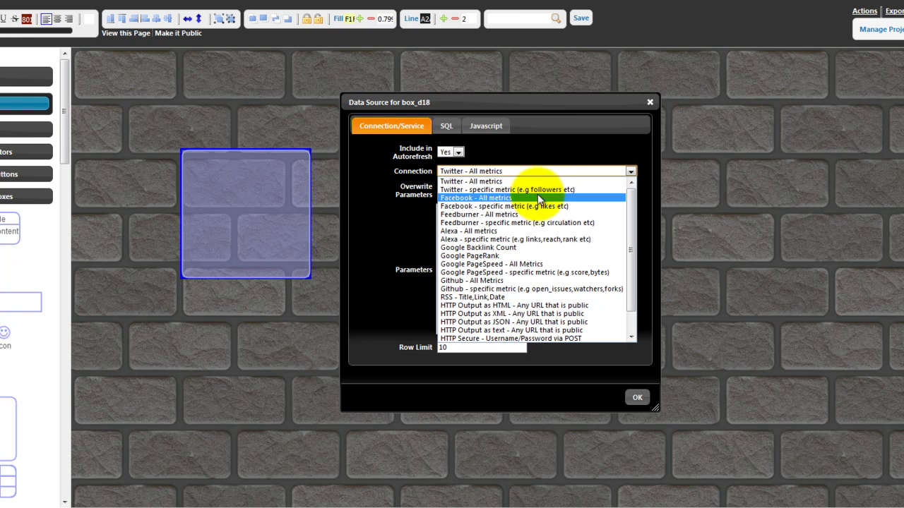
pyautogui.click(485, 183)
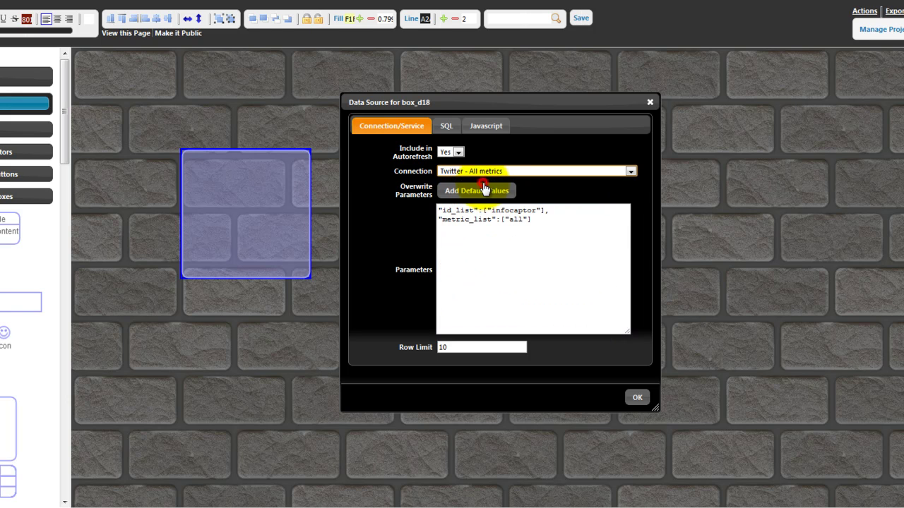
pyautogui.click(486, 192)
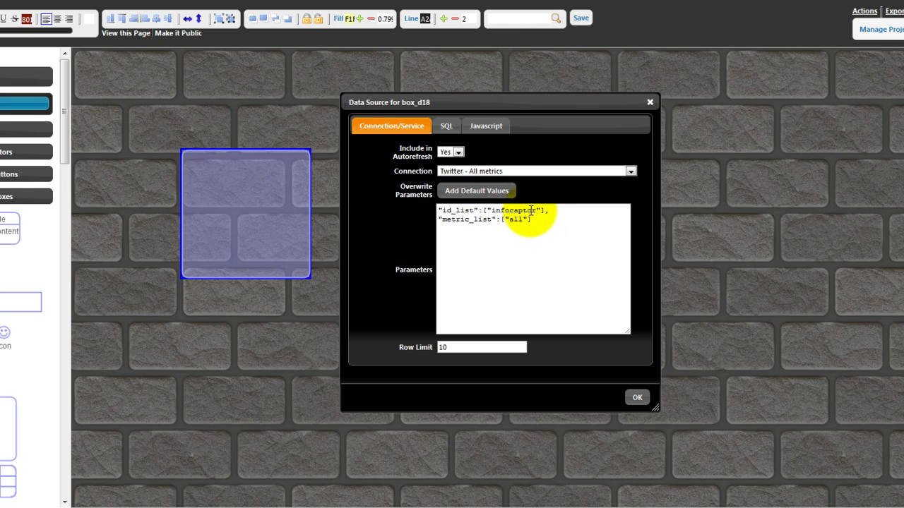
pyautogui.moveTo(491, 210); pyautogui.dragTo(535, 211)
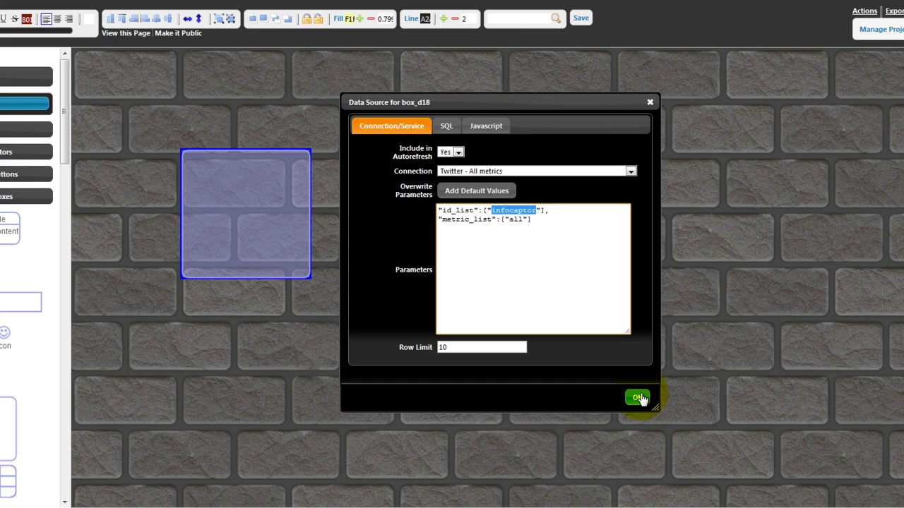
pyautogui.click(637, 398)
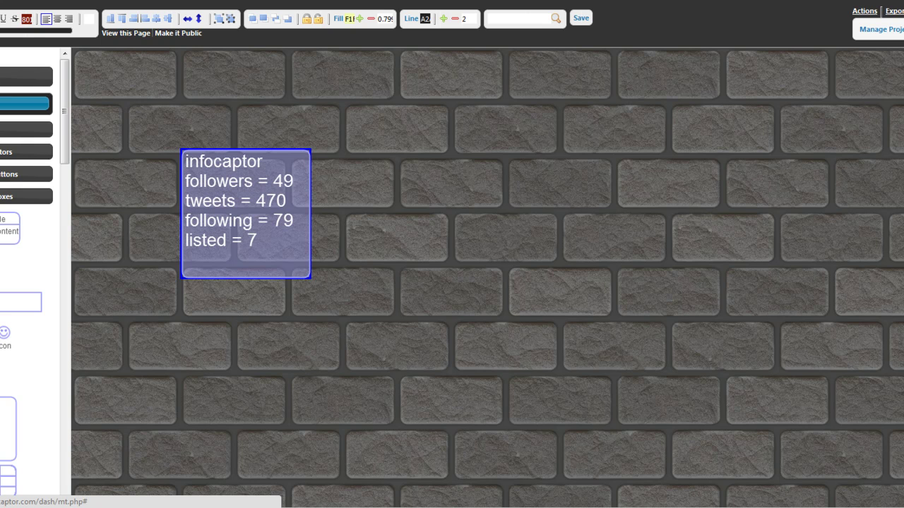
pyautogui.click(56, 20)
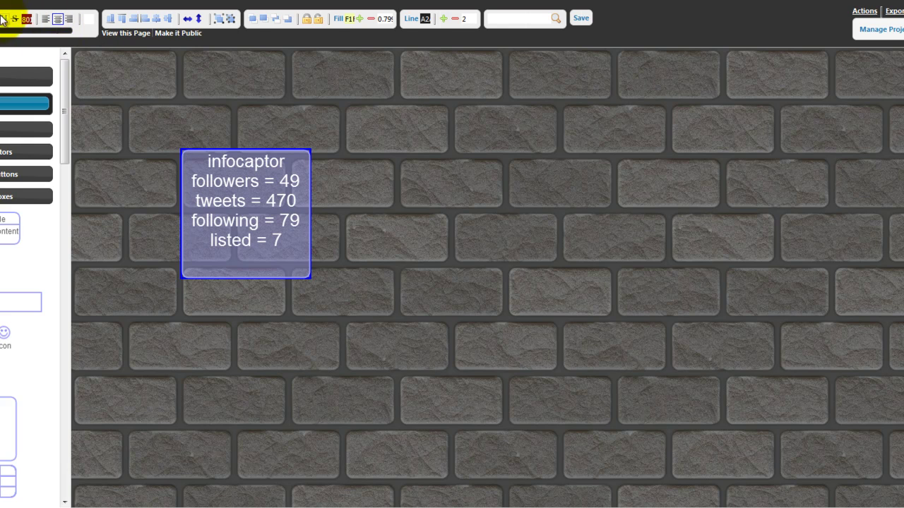
# Add a Window panel showing mockuptiger's Twitter metrics and move it right of the infocaptor box.
pyautogui.moveTo(14, 225); pyautogui.dragTo(346, 150)
pyautogui.rightClick(371, 168)
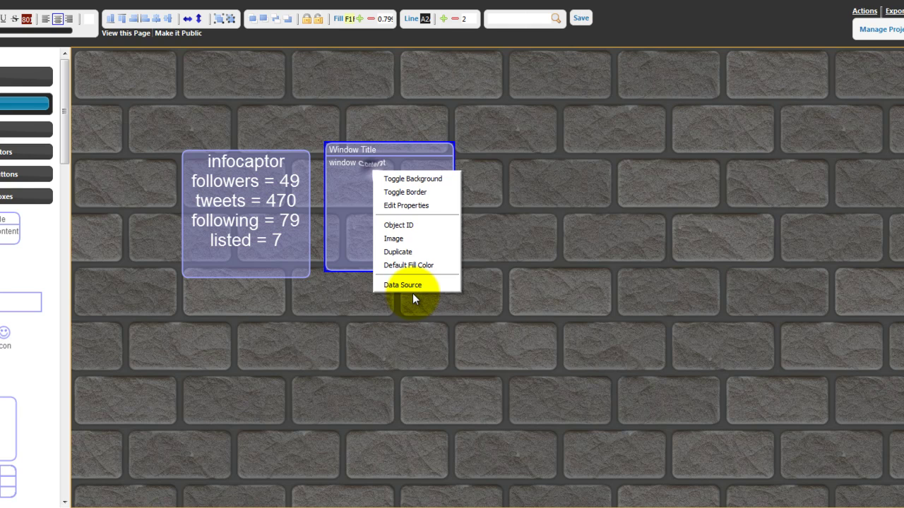
pyautogui.click(408, 288)
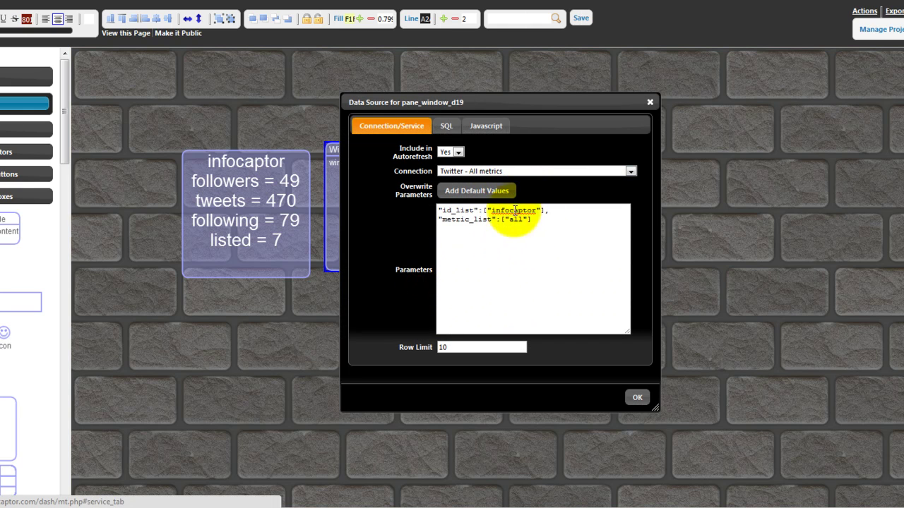
pyautogui.moveTo(491, 210); pyautogui.dragTo(536, 210)
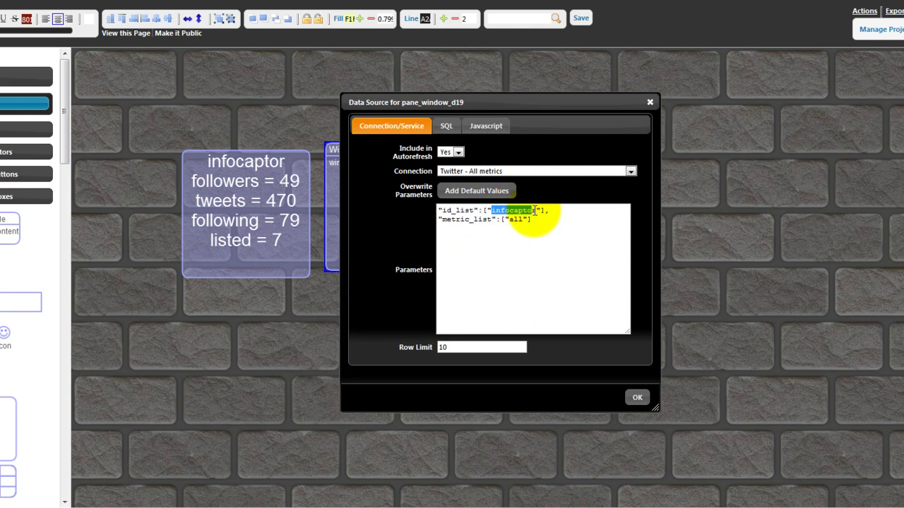
pyautogui.write('mockuptiger')
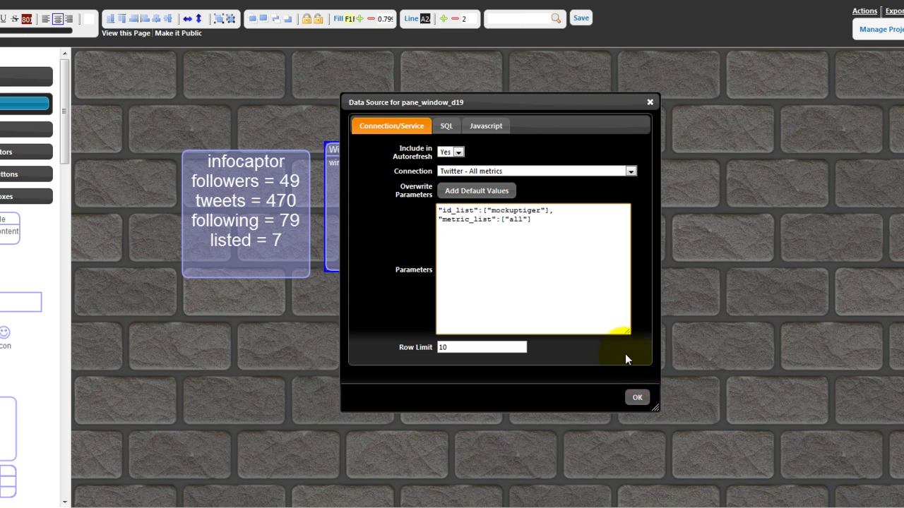
pyautogui.click(638, 398)
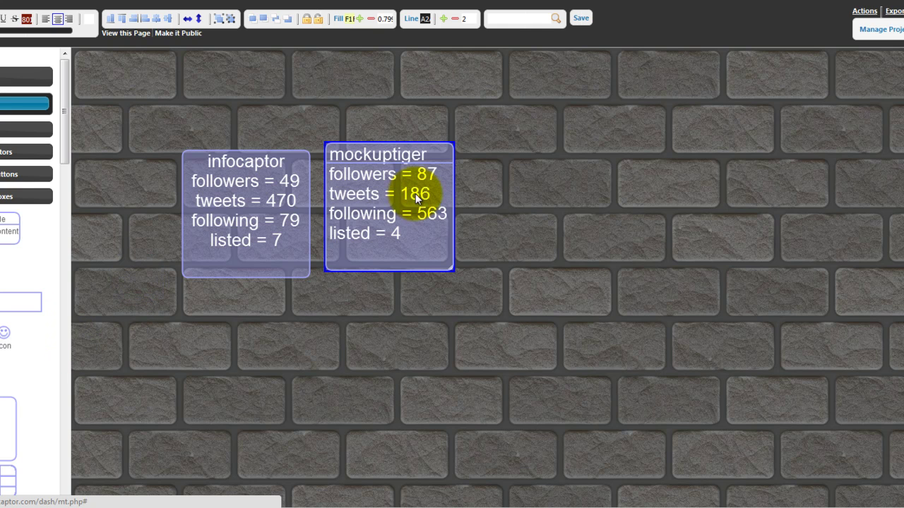
pyautogui.moveTo(413, 191); pyautogui.dragTo(553, 203)
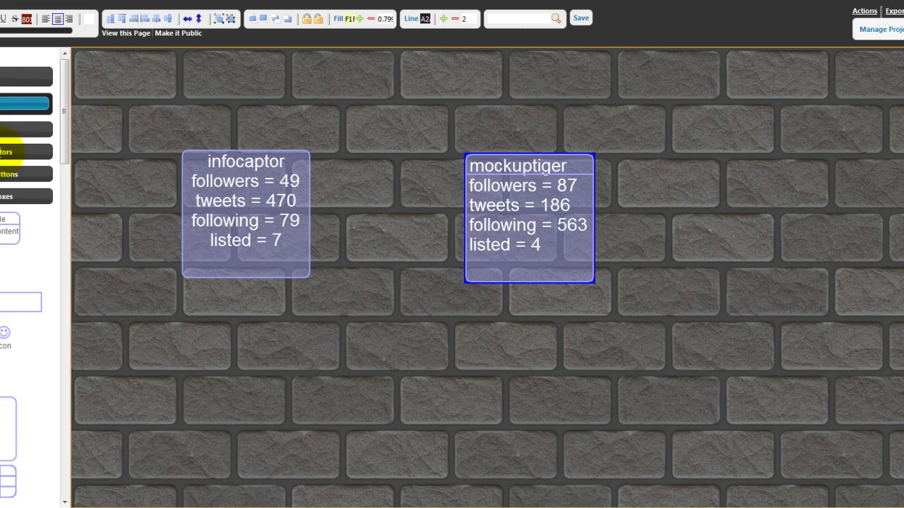
# Draw a connector arrow from the infocaptor box to the mockuptiger box.
pyautogui.click(6, 151)
pyautogui.moveTo(5, 205); pyautogui.dragTo(321, 207)
pyautogui.moveTo(389, 239); pyautogui.dragTo(474, 243)
pyautogui.click(427, 279)
pyautogui.click(396, 233)
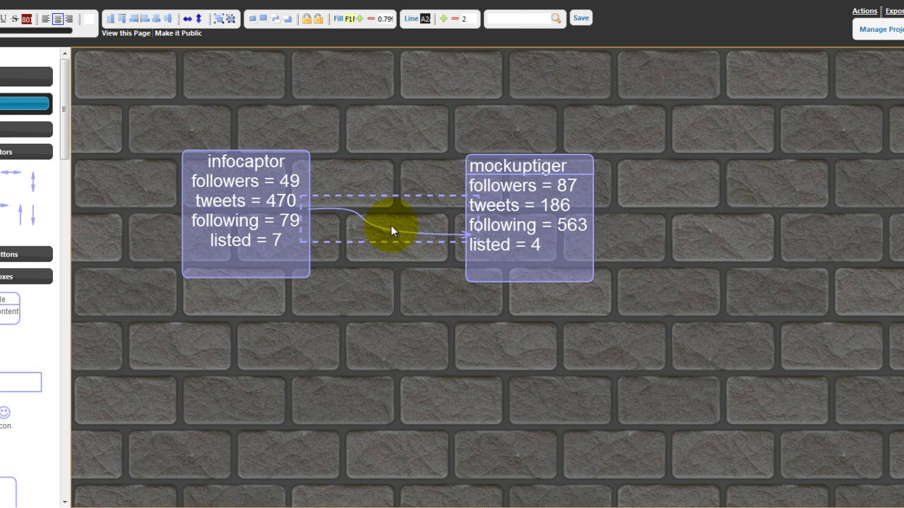
# Make the connector bright red with line width 4.5 and bring it in front of the boxes.
pyautogui.click(425, 19)
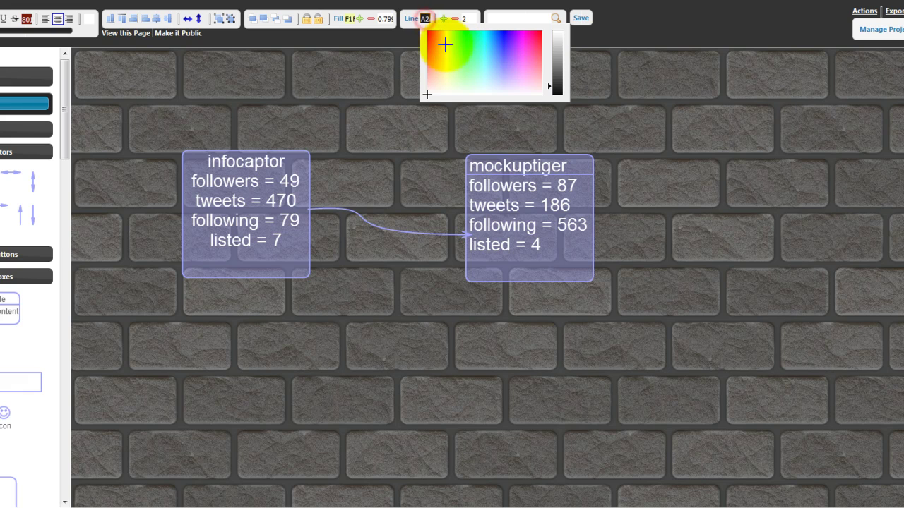
pyautogui.moveTo(555, 77); pyautogui.dragTo(555, 41)
pyautogui.click(395, 208)
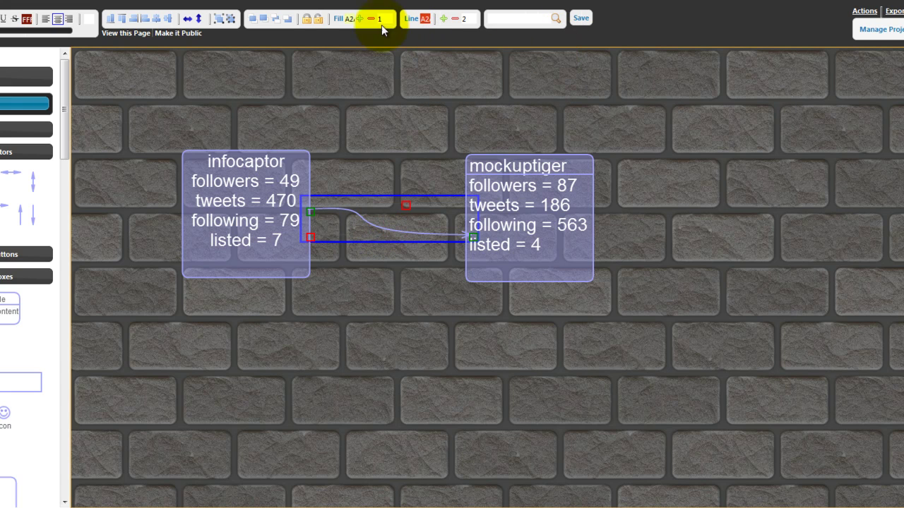
pyautogui.click(424, 18)
pyautogui.click(557, 34)
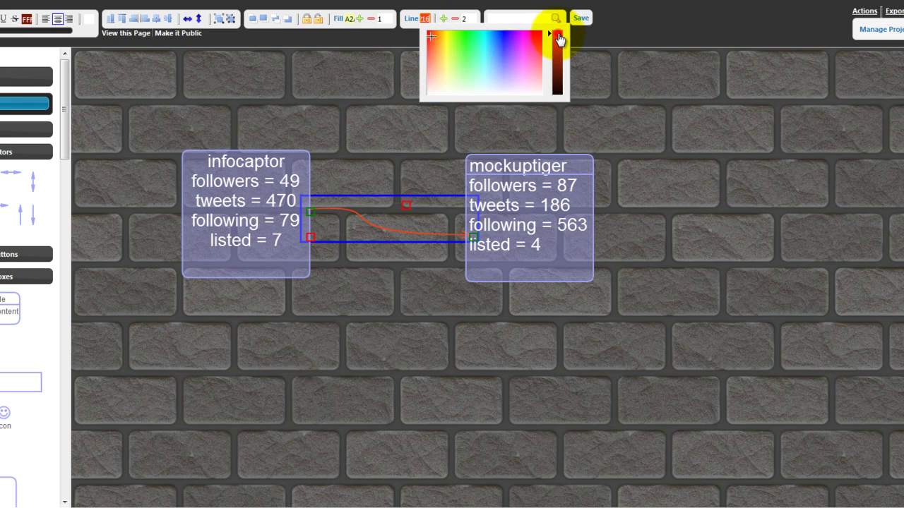
pyautogui.click(444, 18)
pyautogui.click(445, 18)
pyautogui.click(444, 18)
pyautogui.click(259, 21)
# Label the arrow '87 followers' via its data source, curve it, and add a Grid table below.
pyautogui.rightClick(365, 205)
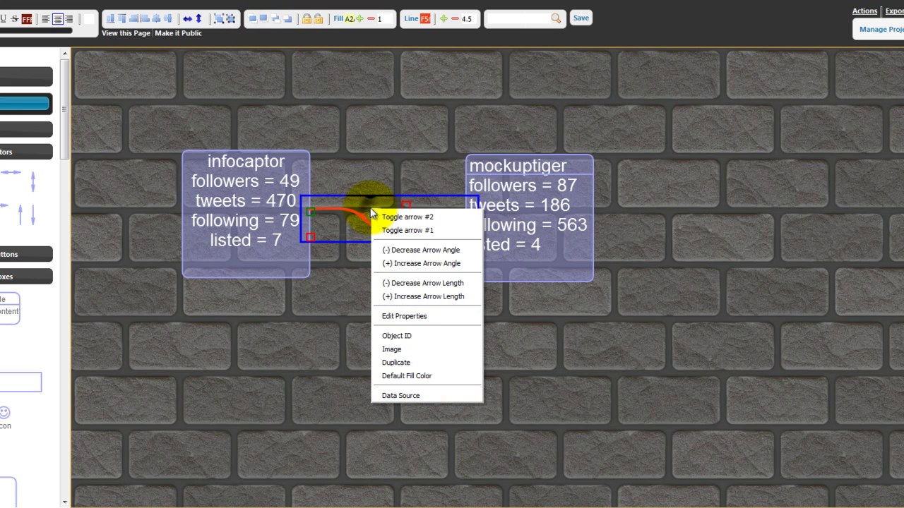
pyautogui.click(401, 396)
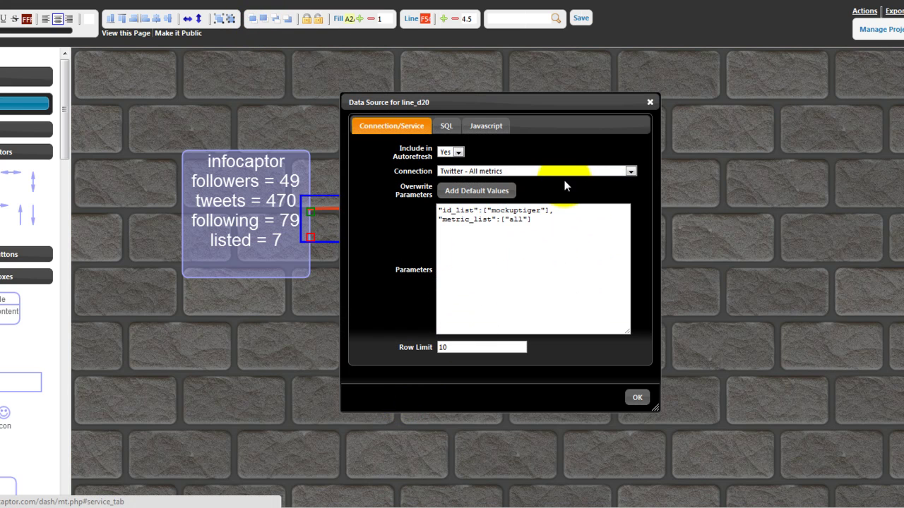
pyautogui.click(637, 399)
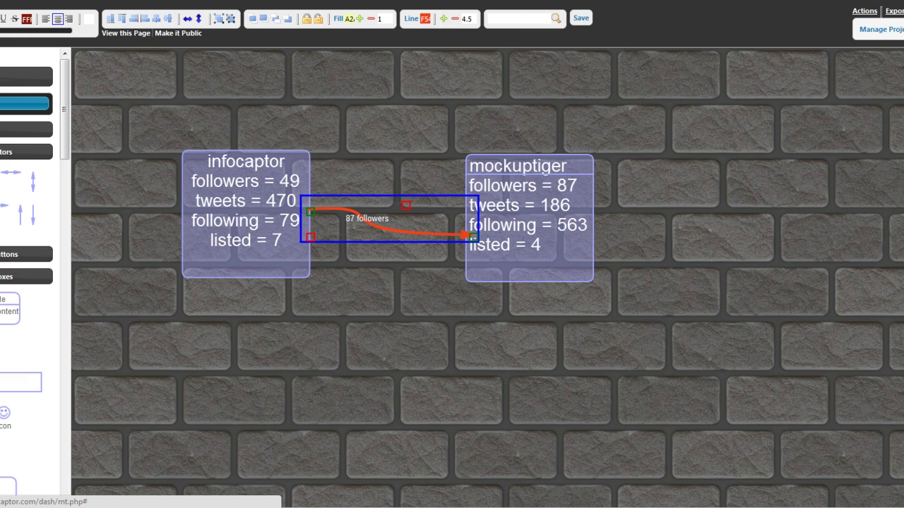
pyautogui.moveTo(310, 236); pyautogui.dragTo(350, 249)
pyautogui.click(402, 306)
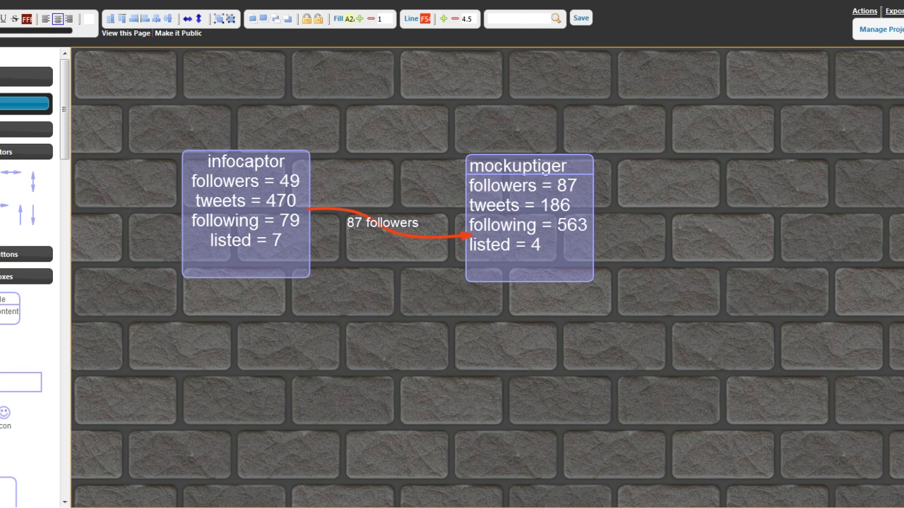
pyautogui.click(3, 152)
pyautogui.moveTo(7, 484); pyautogui.dragTo(161, 337)
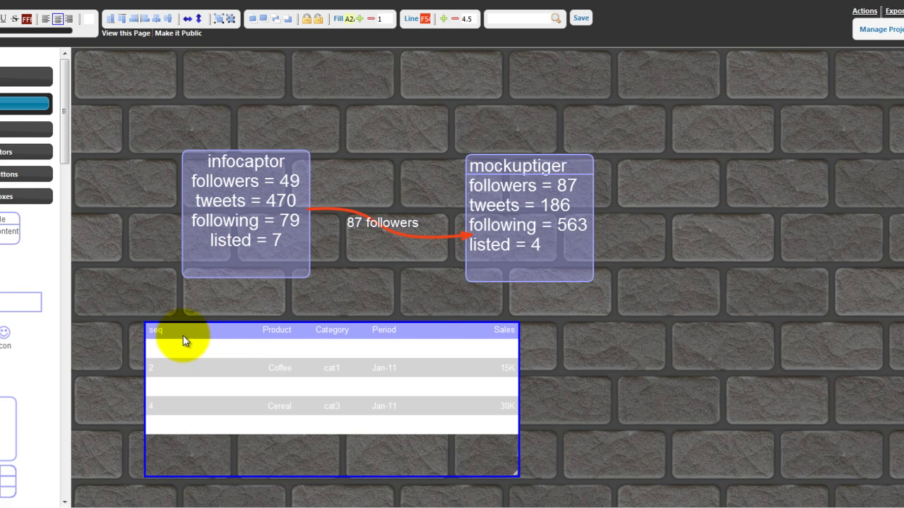
# Add infocaptor to the table's id_list so it compares both accounts' Twitter metrics.
pyautogui.rightClick(183, 340)
pyautogui.click(205, 327)
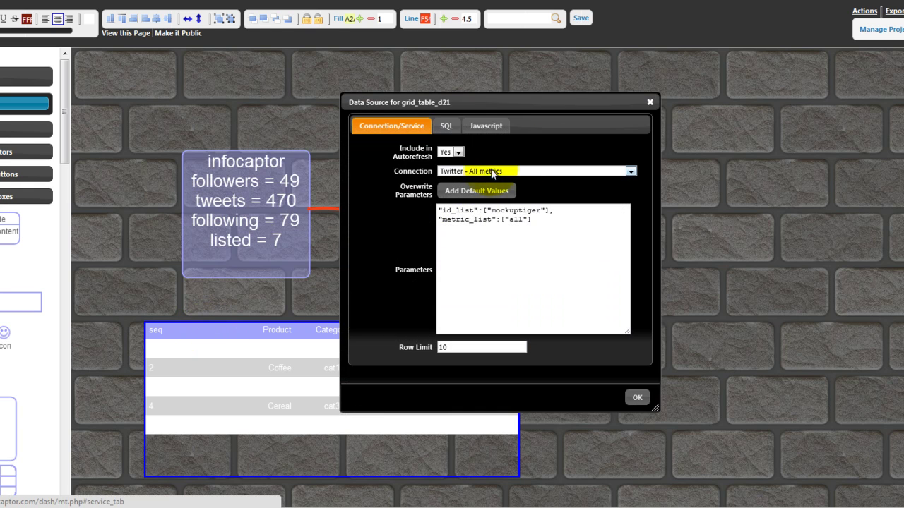
pyautogui.click(549, 210)
pyautogui.write(', ')
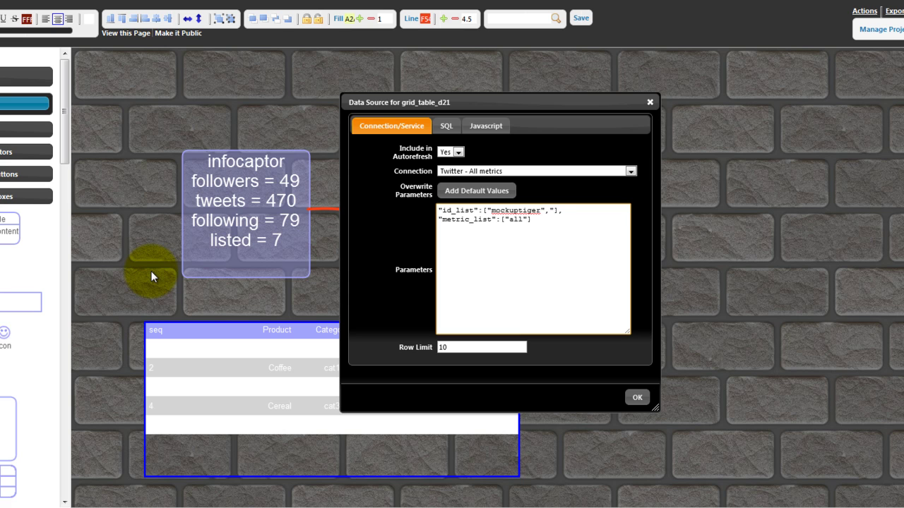
pyautogui.write('infocaptor"')
pyautogui.click(637, 399)
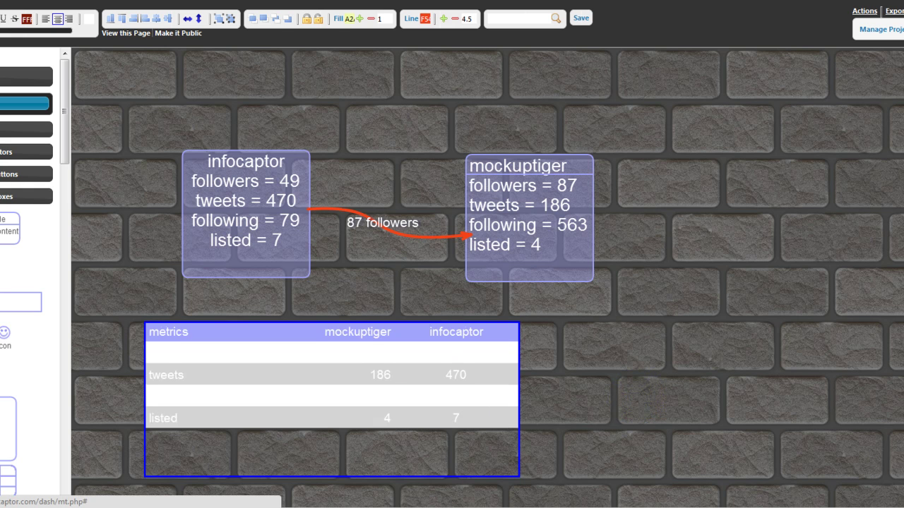
# Make the table text black and move the table to the dashboard's top-right.
pyautogui.click(26, 19)
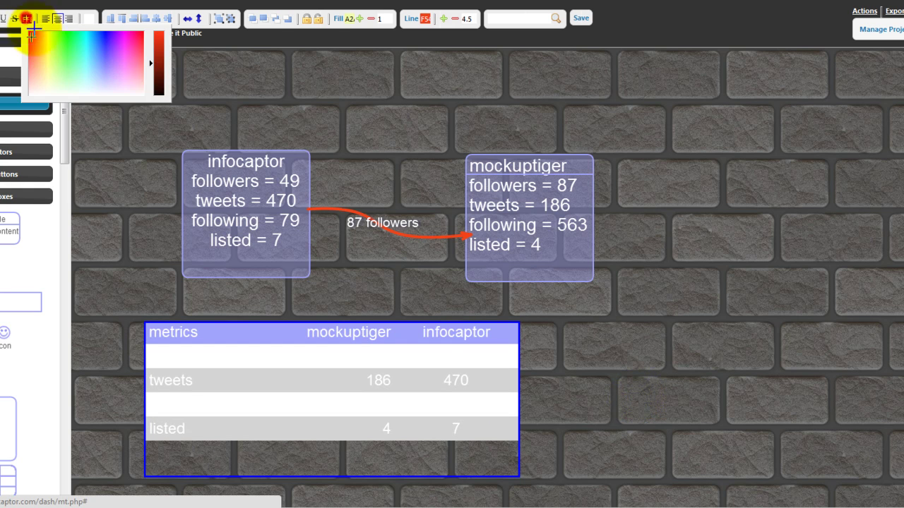
pyautogui.click(158, 98)
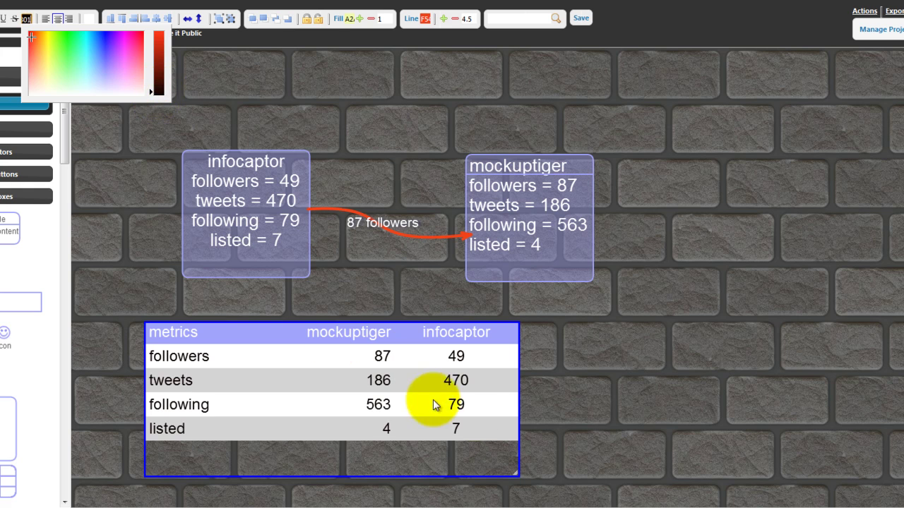
pyautogui.moveTo(335, 432); pyautogui.dragTo(712, 145)
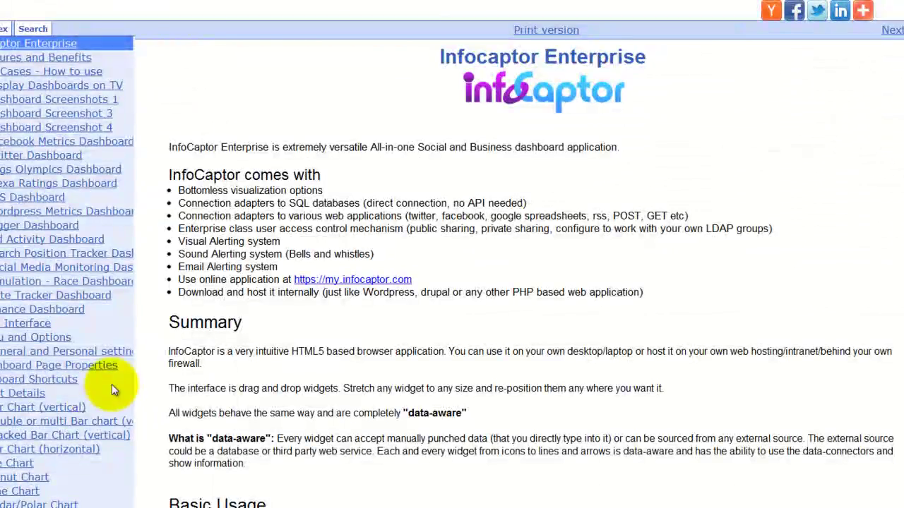
pyautogui.scroll(-5, 114, 382)
pyautogui.scroll(-4, 114, 382)
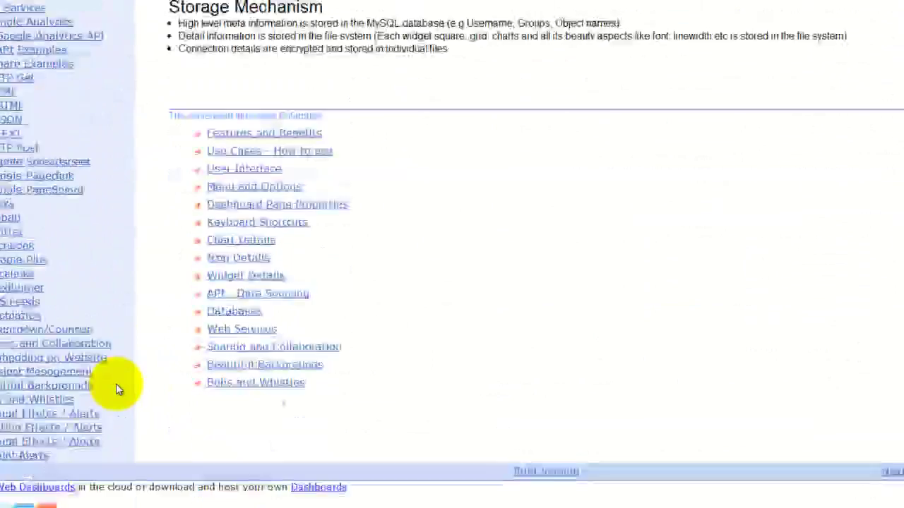
# Open the Bells and Whistles help page and scroll through it.
pyautogui.click(3, 401)
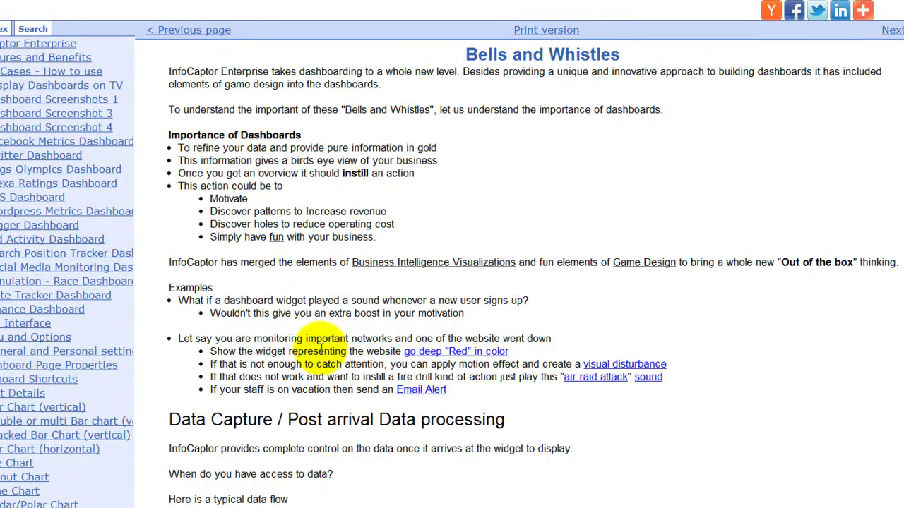
pyautogui.scroll(-5, 322, 348)
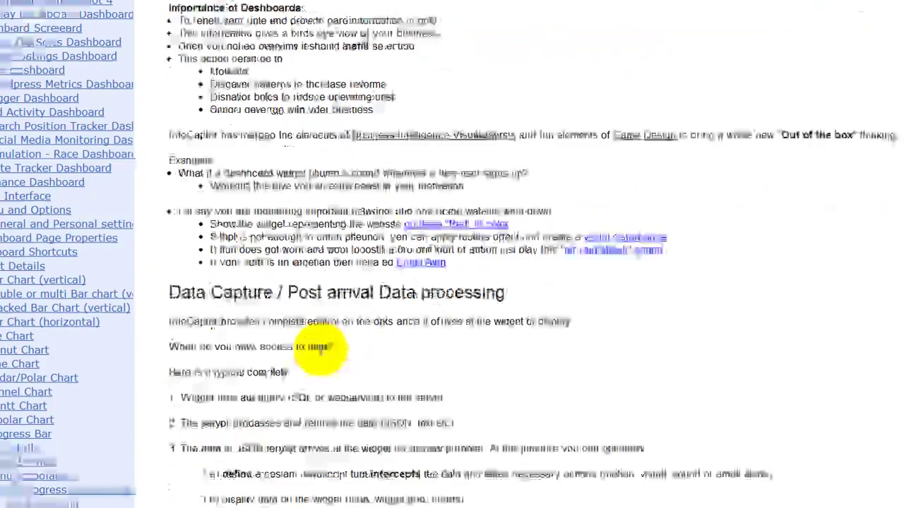
pyautogui.scroll(-3, 321, 348)
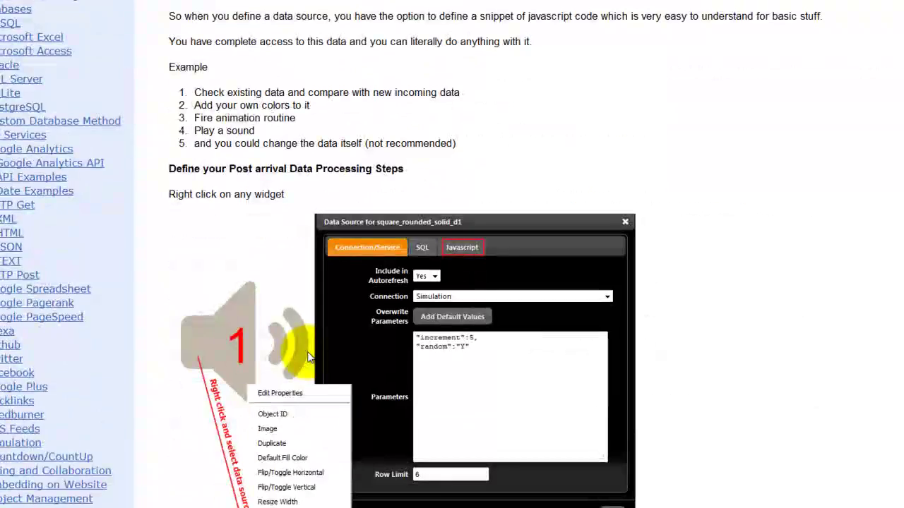
pyautogui.scroll(-4, 225, 343)
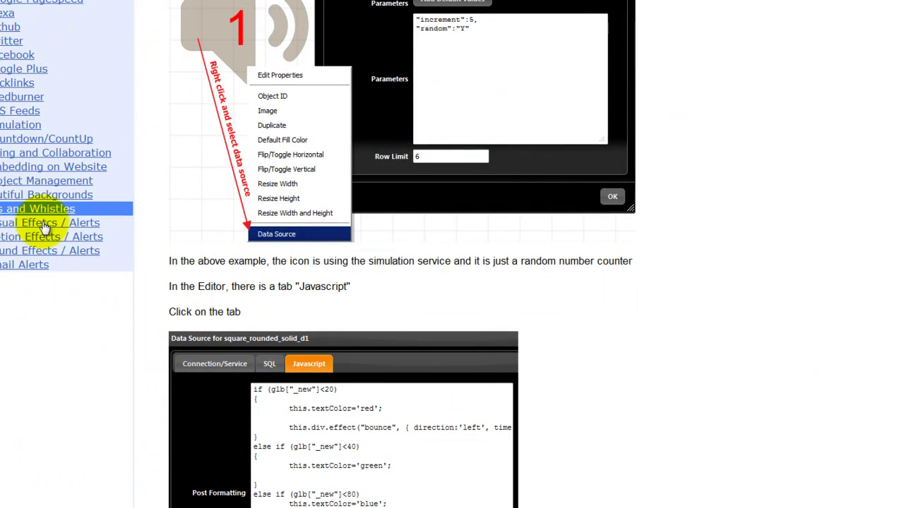
# Open Motion Effects / Alerts and scroll down to its jQuery effects list.
pyautogui.click(32, 238)
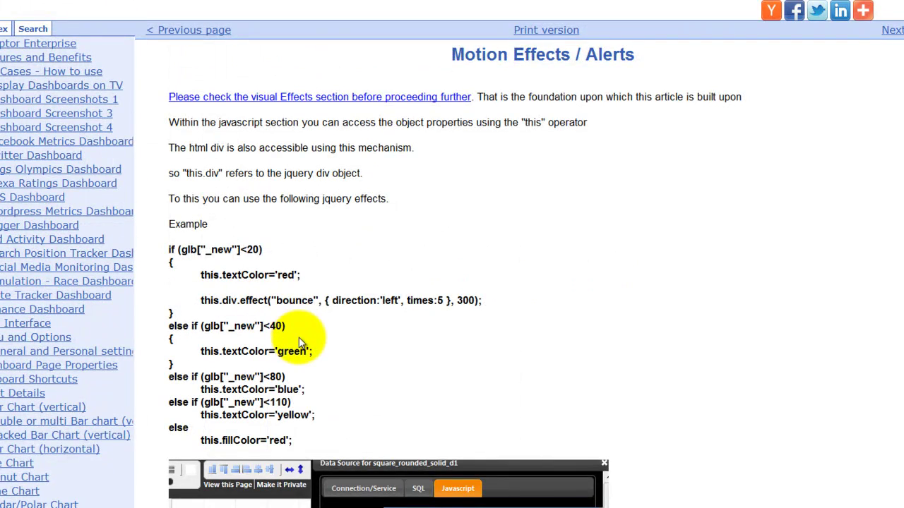
pyautogui.scroll(-4, 299, 330)
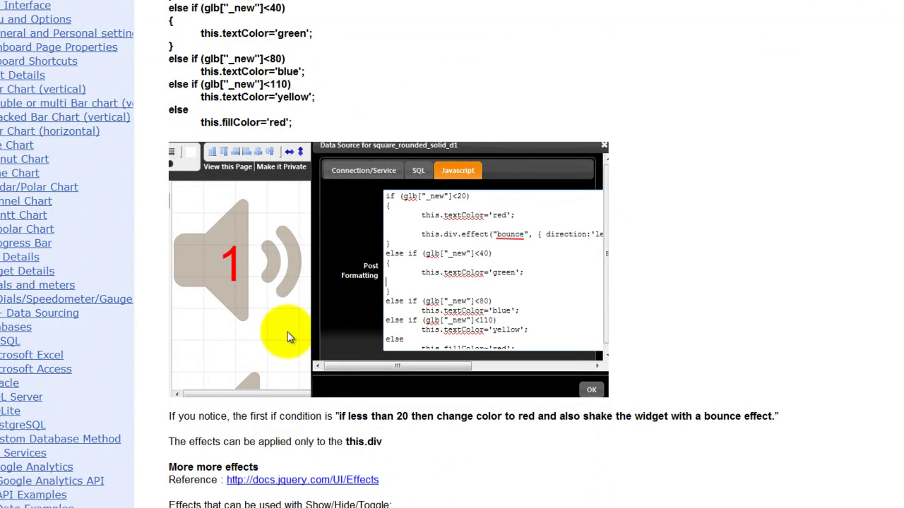
pyautogui.scroll(-8, 158, 343)
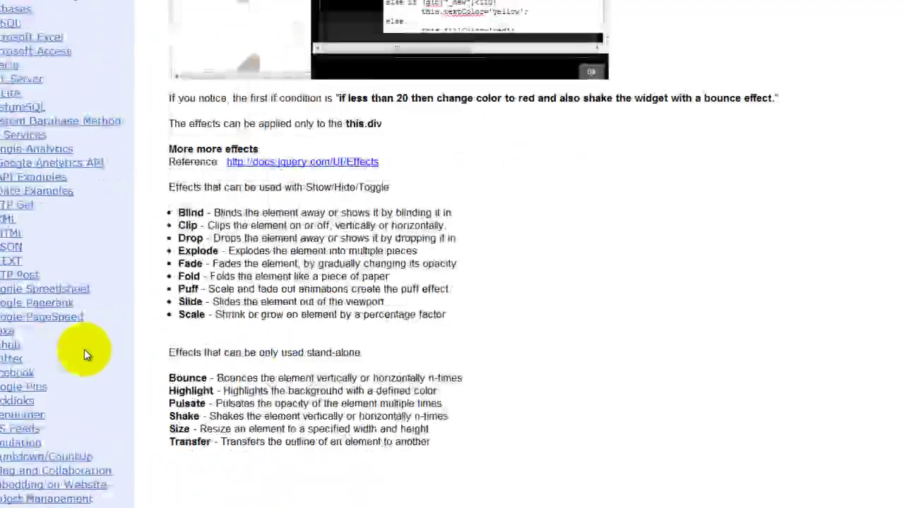
# Open Sound Effects / Alerts and scroll to the this.playsound("coin") example.
pyautogui.click(39, 327)
pyautogui.scroll(-3, 333, 329)
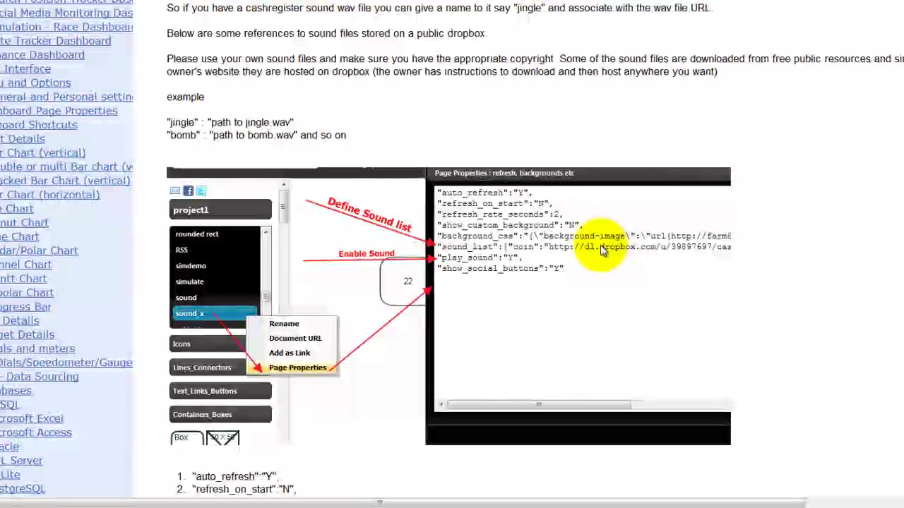
pyautogui.scroll(-3, 372, 332)
pyautogui.scroll(-8, 330, 333)
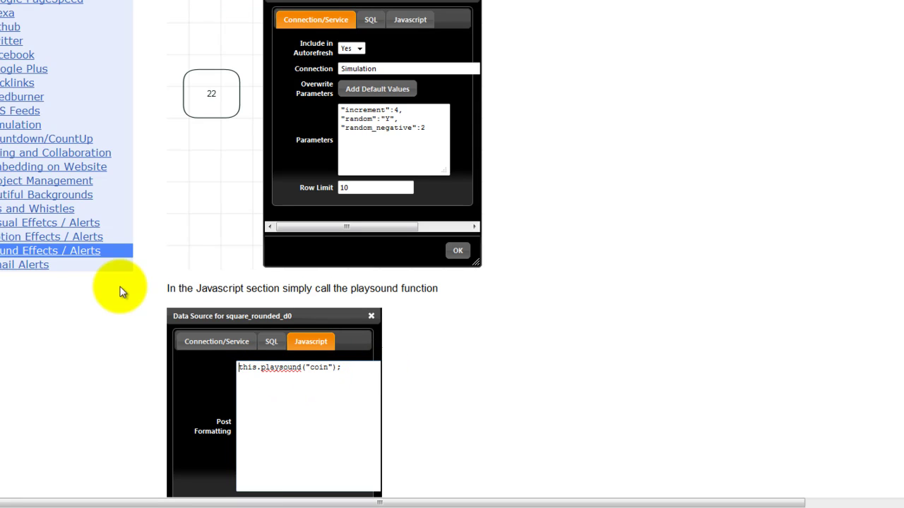
# Open the Email Alerts page and look over its this.email syntax examples.
pyautogui.click(19, 267)
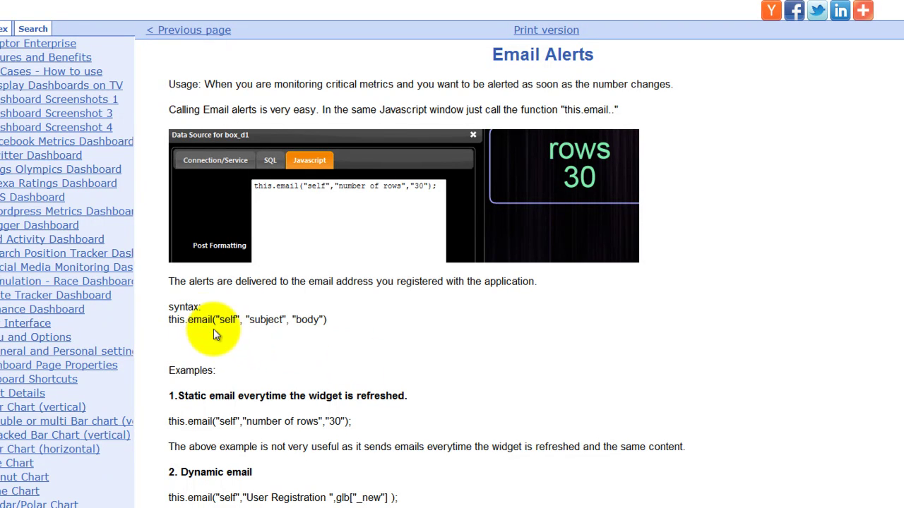
pyautogui.scroll(-3, 237, 349)
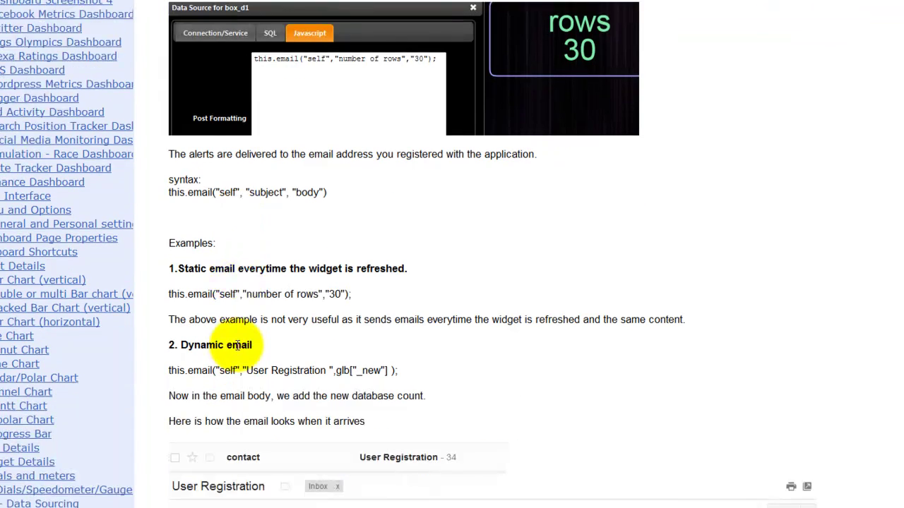
pyautogui.scroll(3, 189, 308)
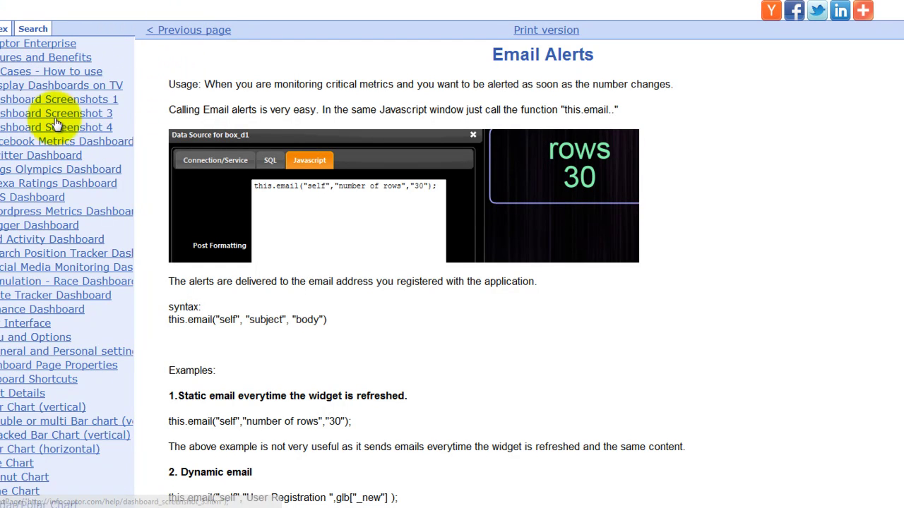
pyautogui.click(73, 88)
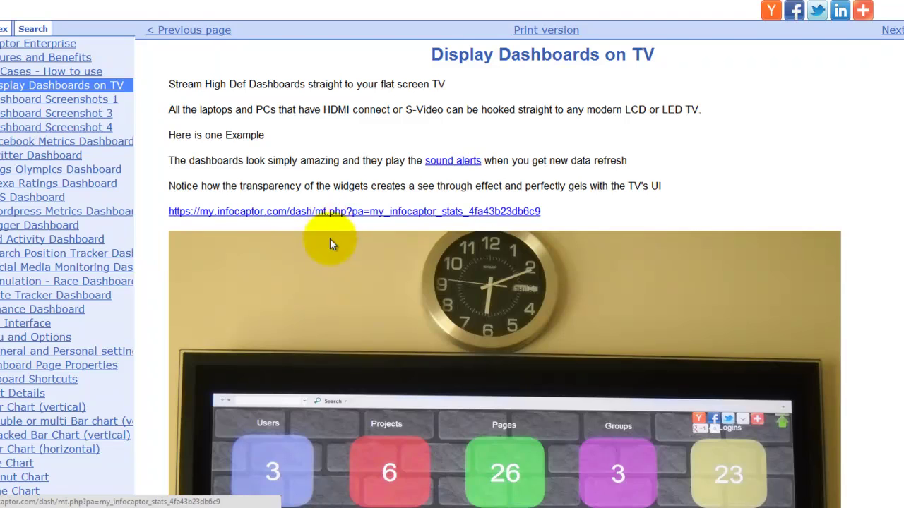
pyautogui.click(340, 216)
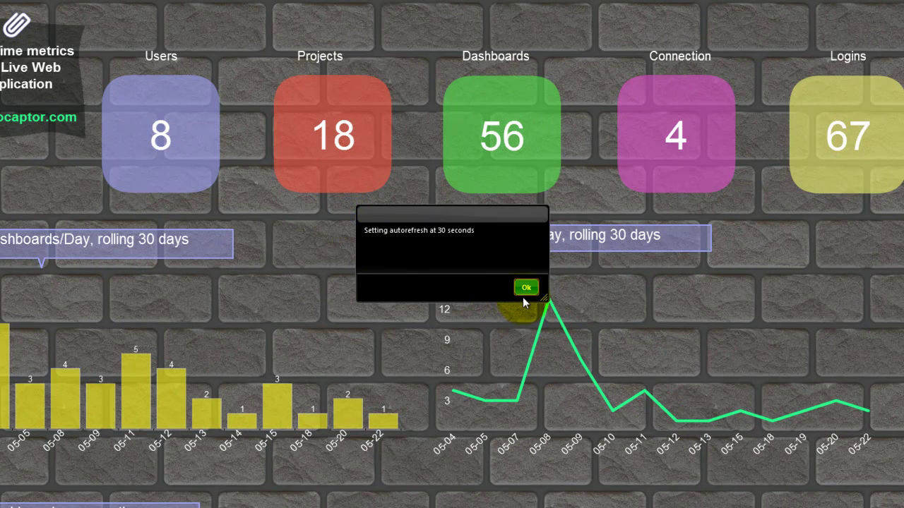
pyautogui.click(526, 290)
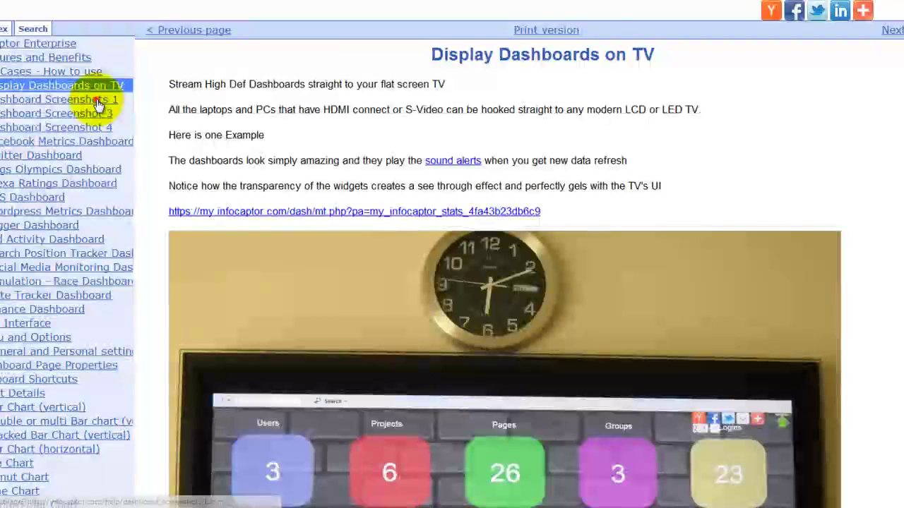
# Browse Dashboard Screenshots 1, 3 and 4, ending on the Facebook Metrics Dashboard example.
pyautogui.click(96, 98)
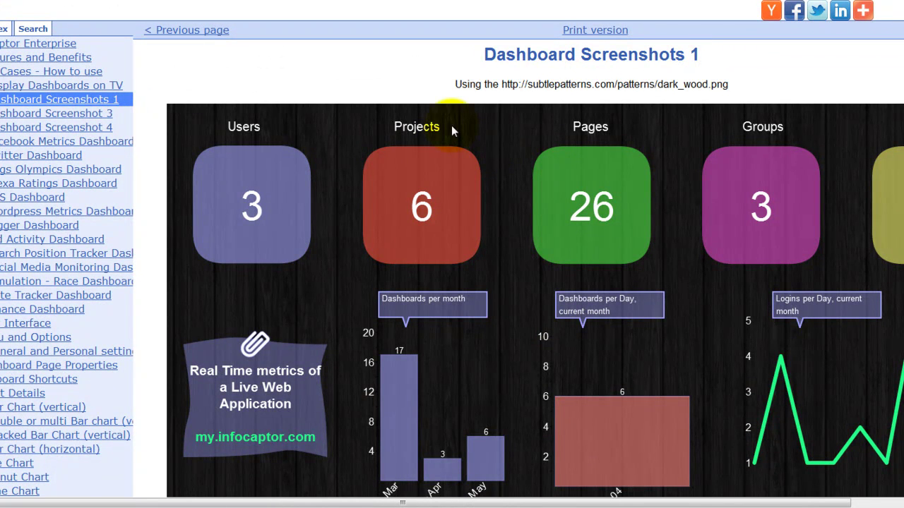
pyautogui.moveTo(502, 84); pyautogui.dragTo(729, 84)
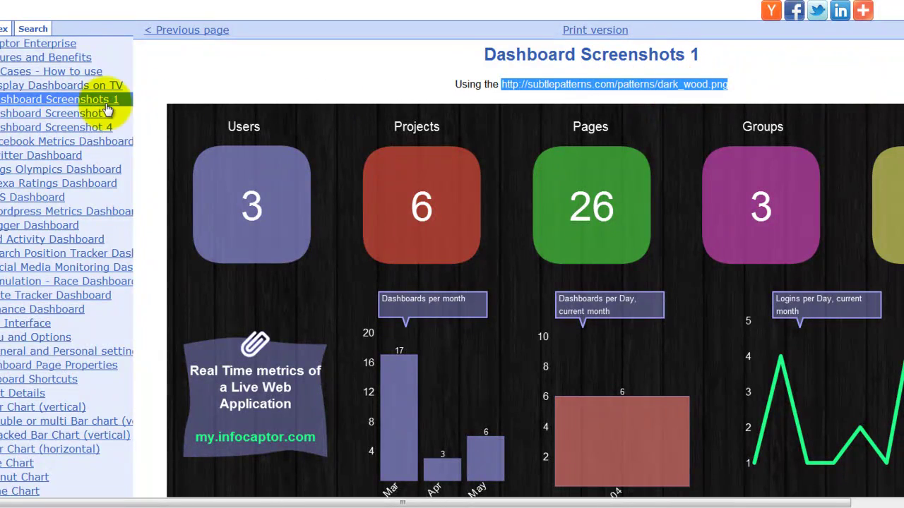
pyautogui.click(67, 113)
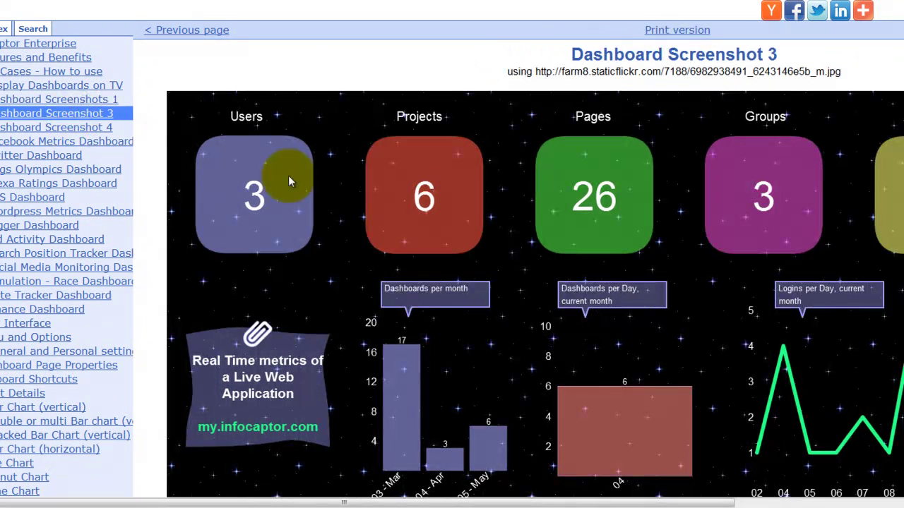
pyautogui.click(67, 127)
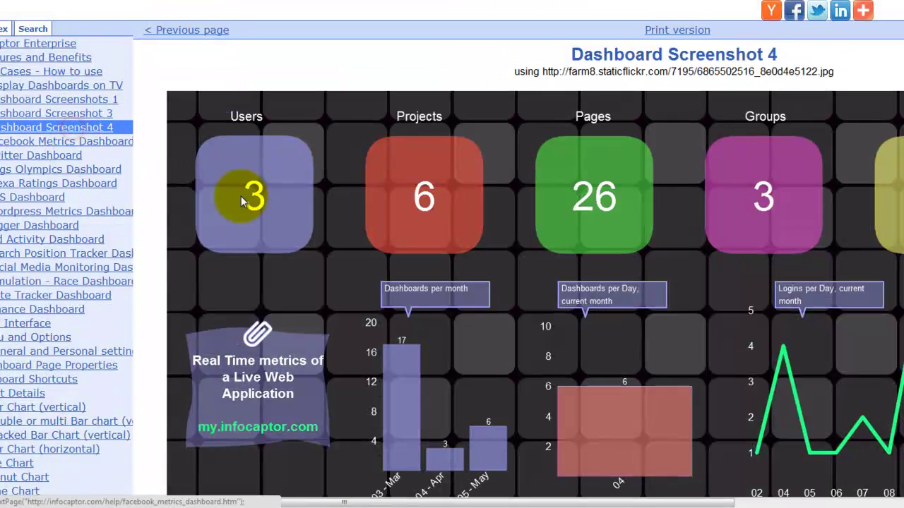
pyautogui.click(60, 145)
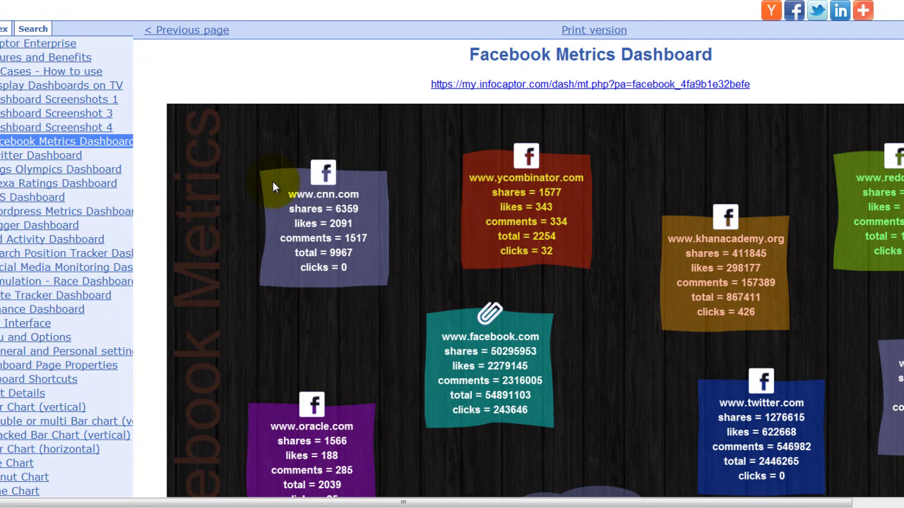
# View the Twitter Dashboard example, then the Bugs Olympics Dashboard page.
pyautogui.click(60, 157)
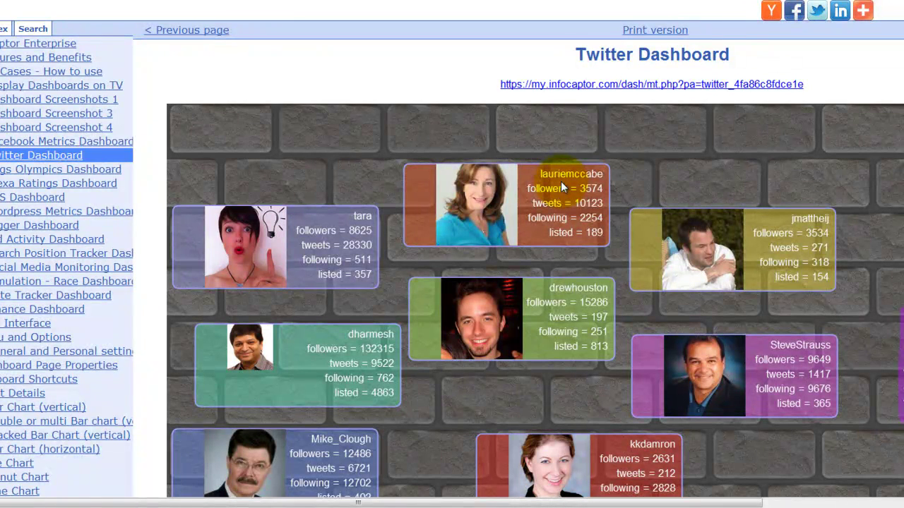
pyautogui.click(30, 173)
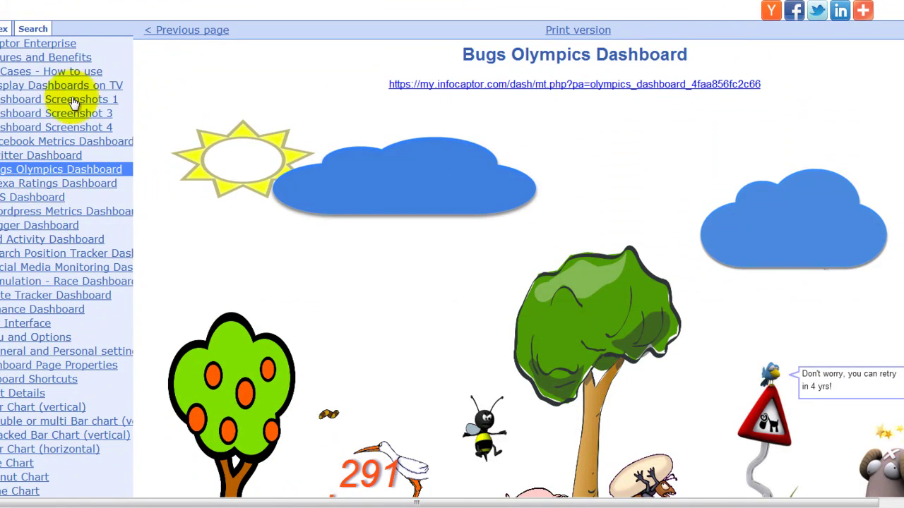
# Launch the live Simulation - Race Dashboard, allowing insecure content and accepting the 5-second autorefresh notice.
pyautogui.click(20, 282)
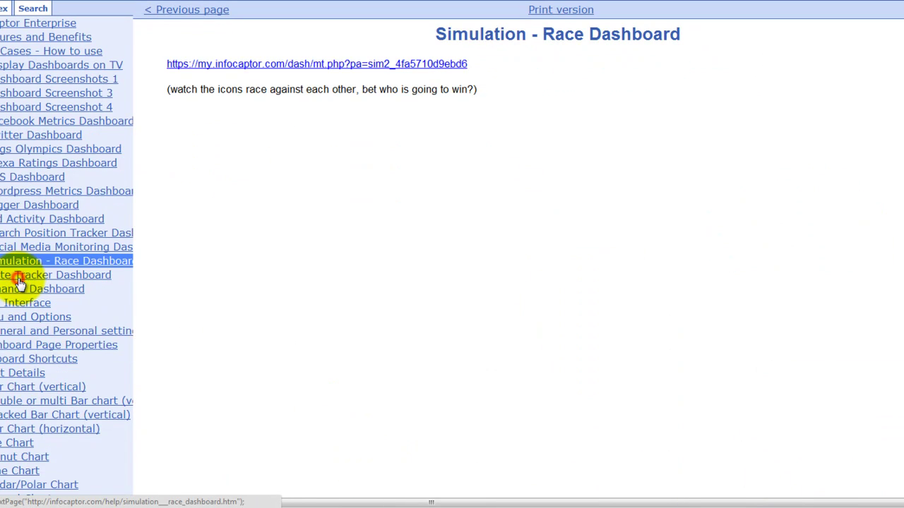
pyautogui.click(268, 84)
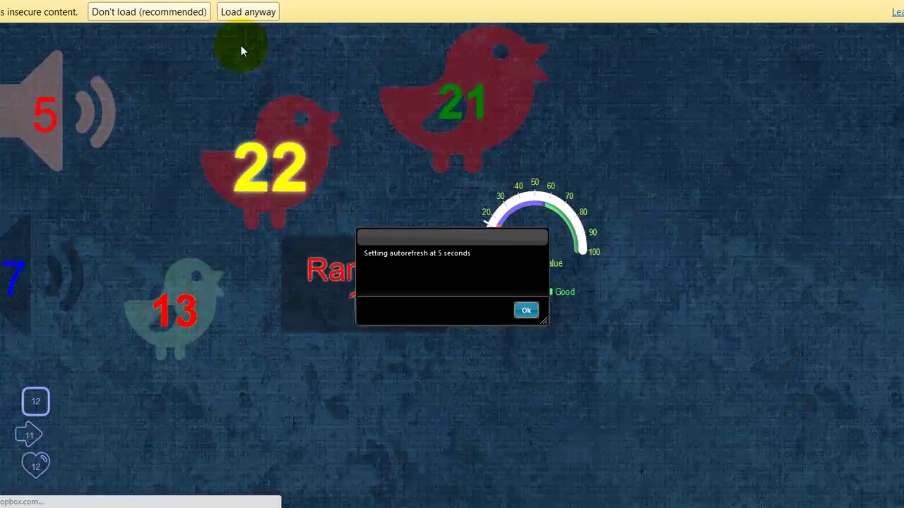
pyautogui.click(242, 11)
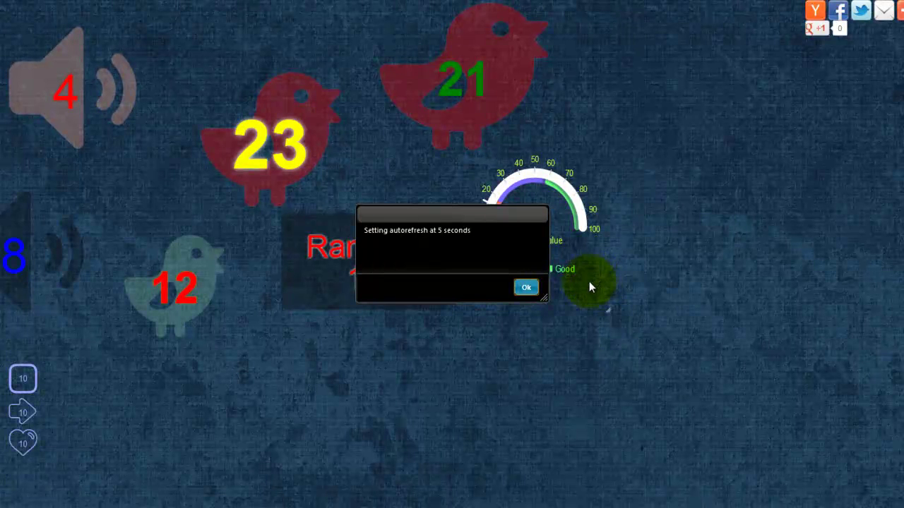
pyautogui.click(526, 287)
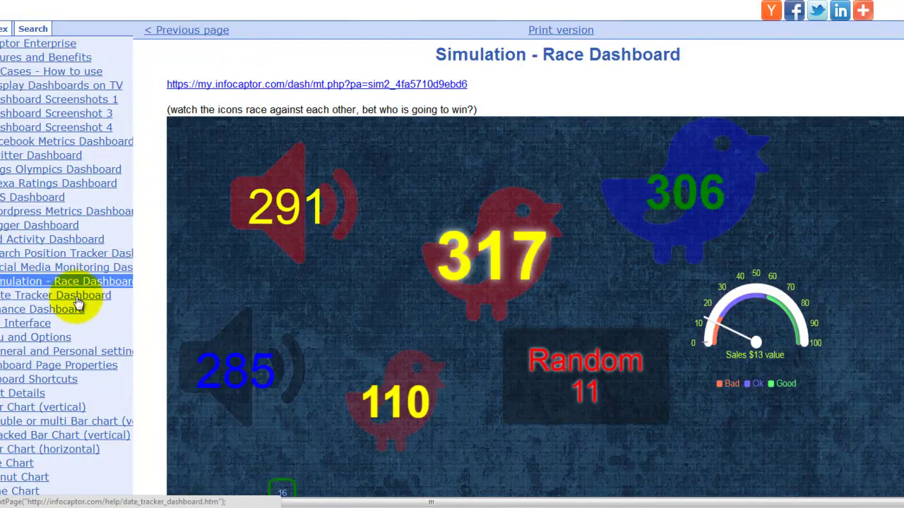
# Select the Date Tracker Dashboard entry in the help sidebar to view its example.
pyautogui.click(77, 299)
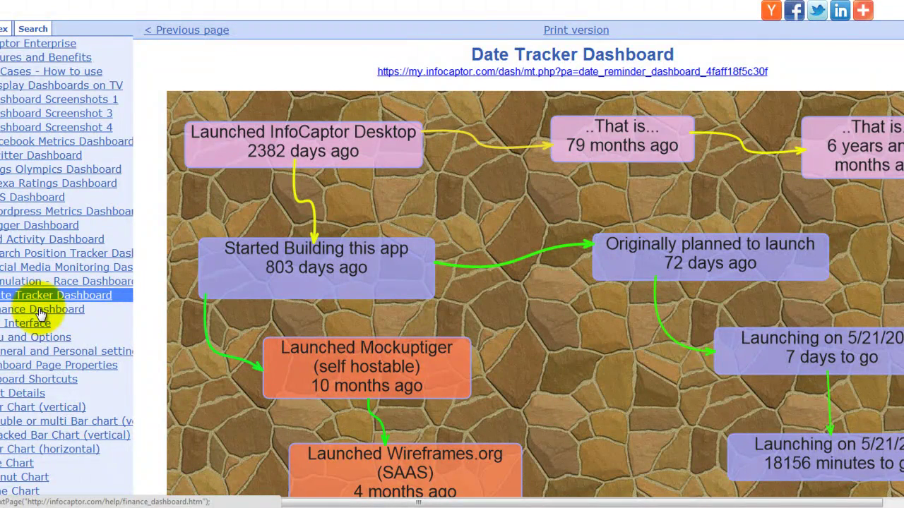
pyautogui.scroll(-2, 57, 325)
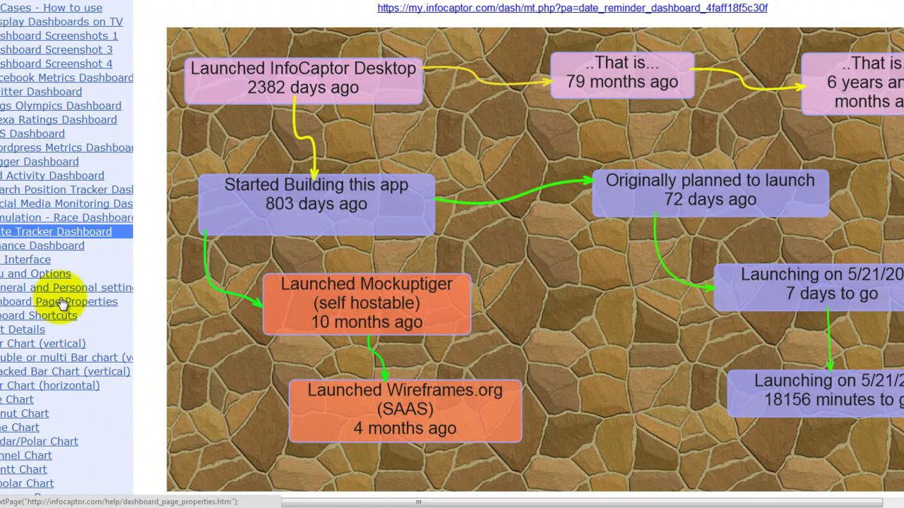
pyautogui.scroll(-2, 62, 303)
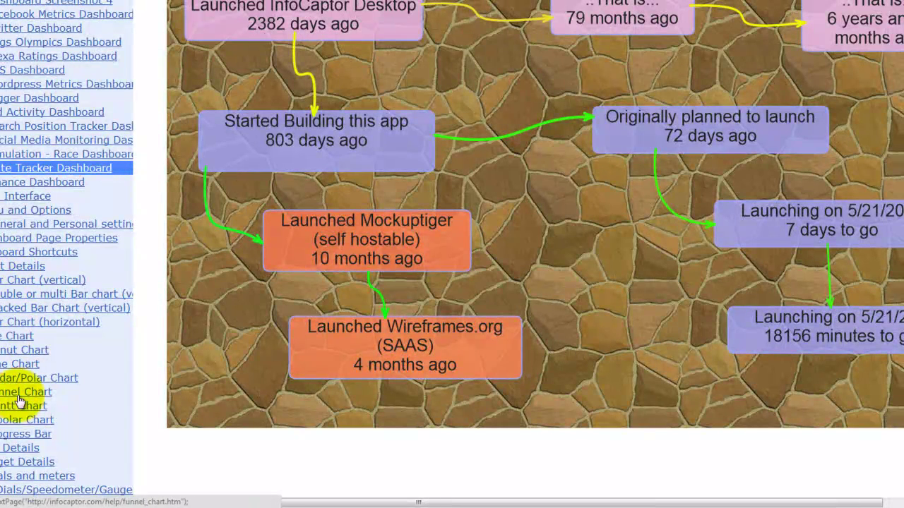
pyautogui.scroll(-4, 11, 416)
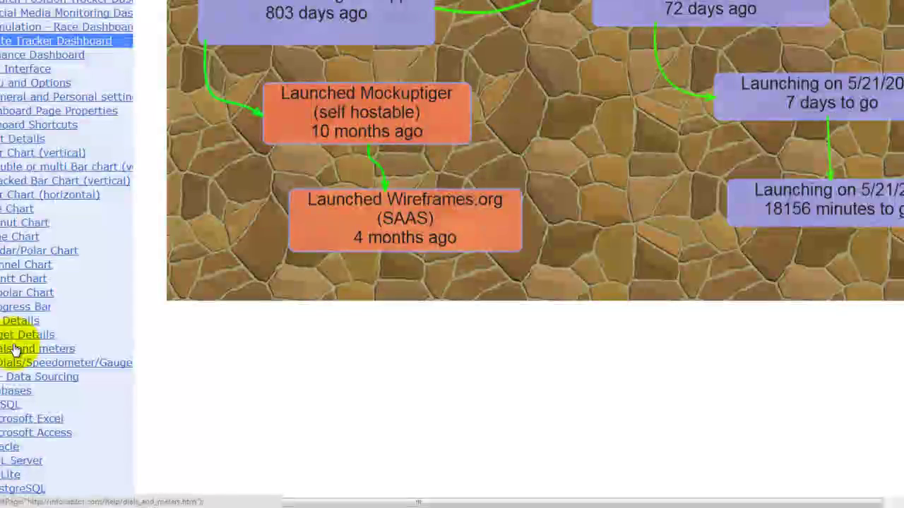
pyautogui.scroll(-4, 51, 388)
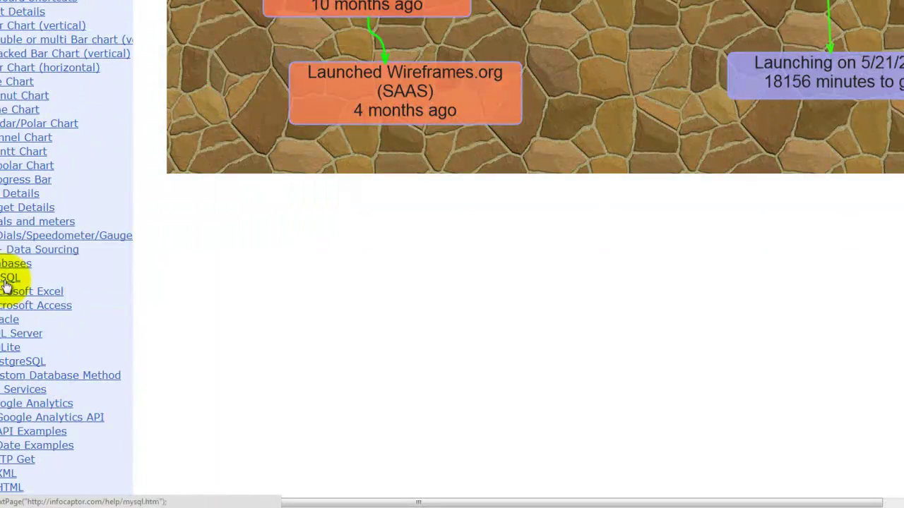
pyautogui.scroll(-2, 37, 400)
pyautogui.scroll(-2, 34, 381)
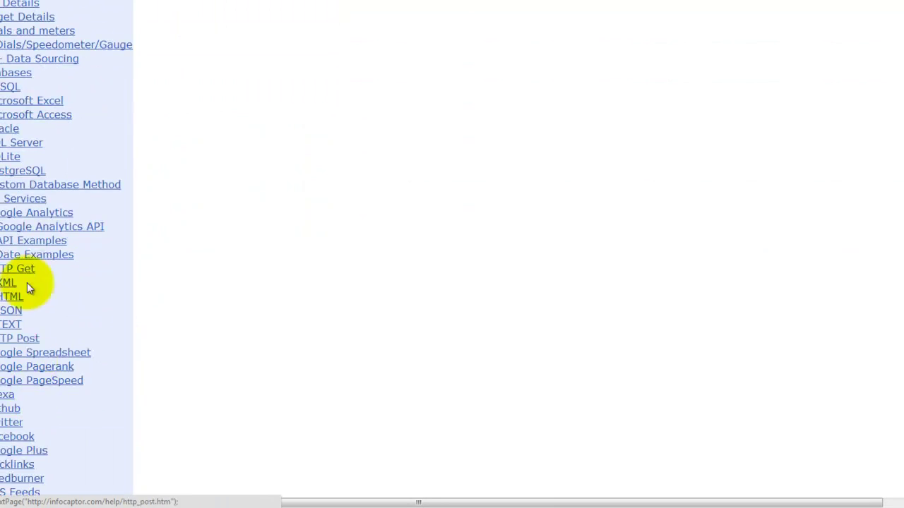
pyautogui.scroll(-4, 11, 367)
pyautogui.scroll(-2, 4, 386)
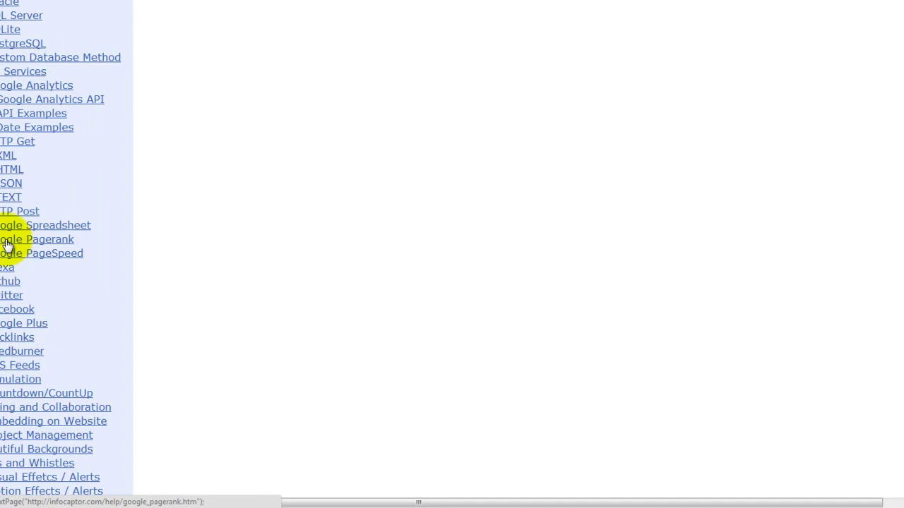